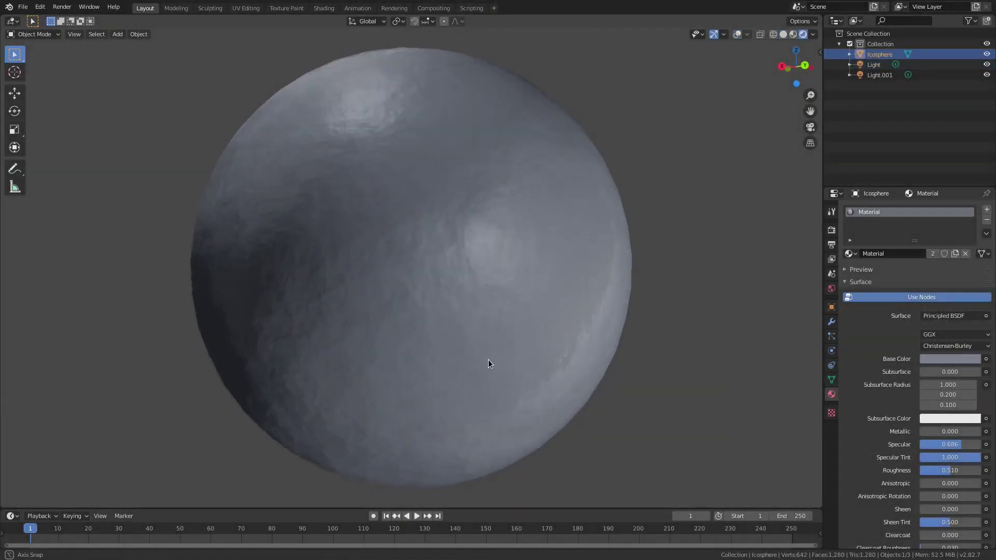
pyautogui.moveTo(489, 360); pyautogui.dragTo(543, 357, button='middle')
pyautogui.scroll(1, 519, 356)
pyautogui.scroll(2, 543, 357)
pyautogui.scroll(-5, 569, 356)
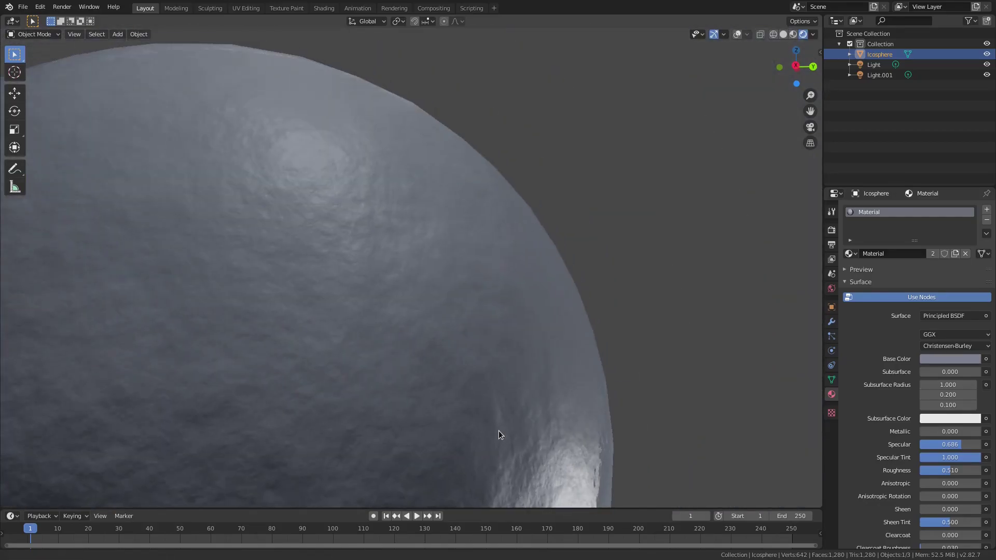
pyautogui.moveTo(457, 391); pyautogui.dragTo(471, 390, button='middle')
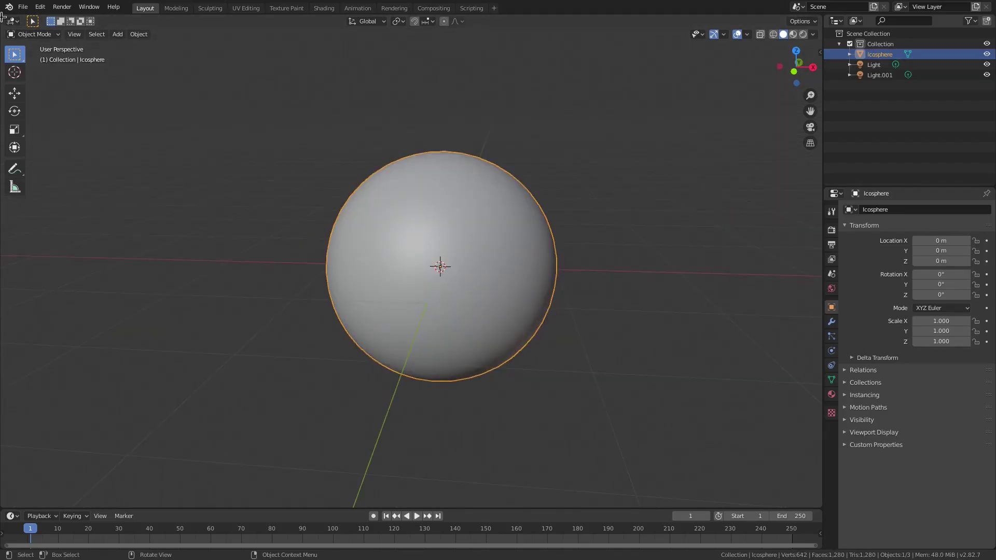
# Split the 3D viewport into two side-by-side areas and make the first a Shader Editor with its sidebar hidden
pyautogui.moveTo(2, 17); pyautogui.dragTo(430, 47)
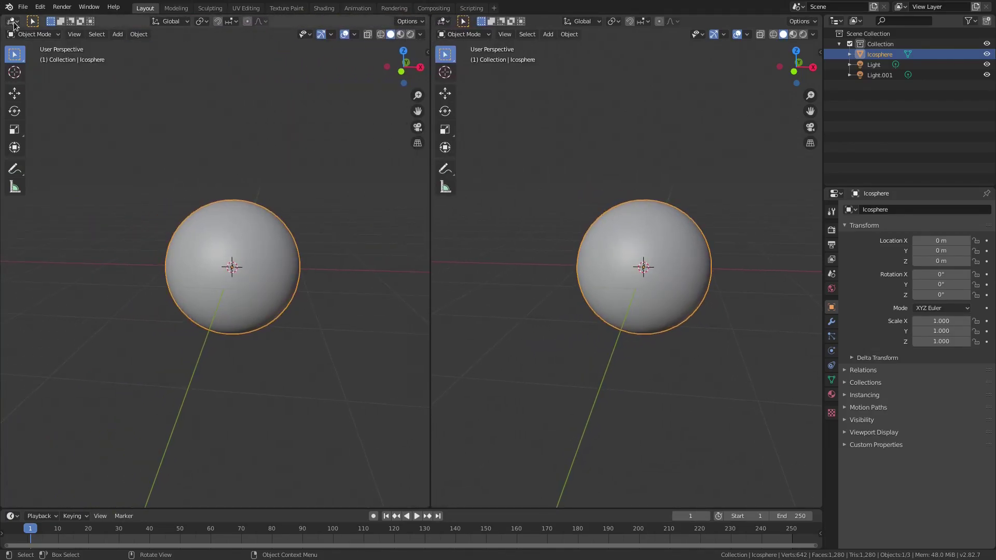
pyautogui.click(12, 21)
pyautogui.click(41, 94)
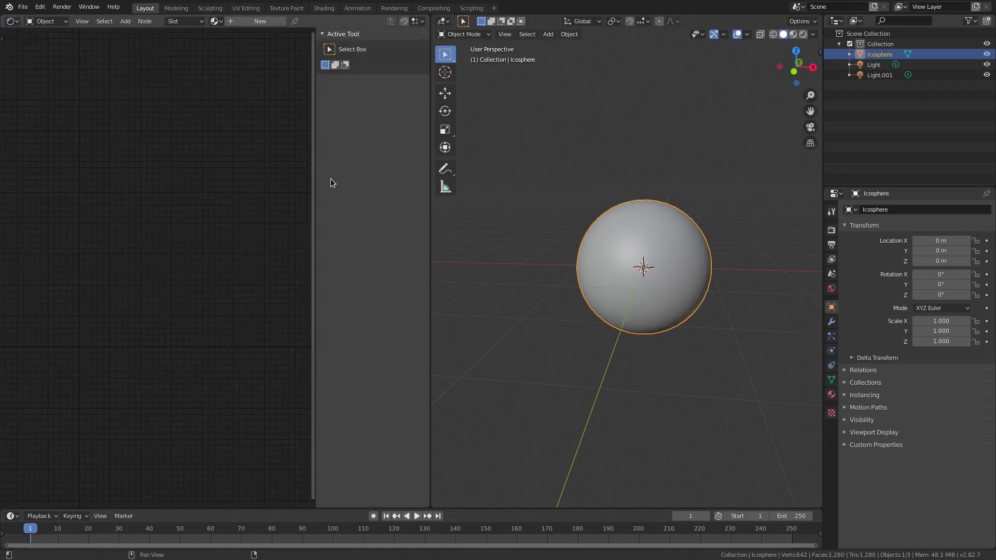
pyautogui.moveTo(317, 186); pyautogui.dragTo(577, 189)
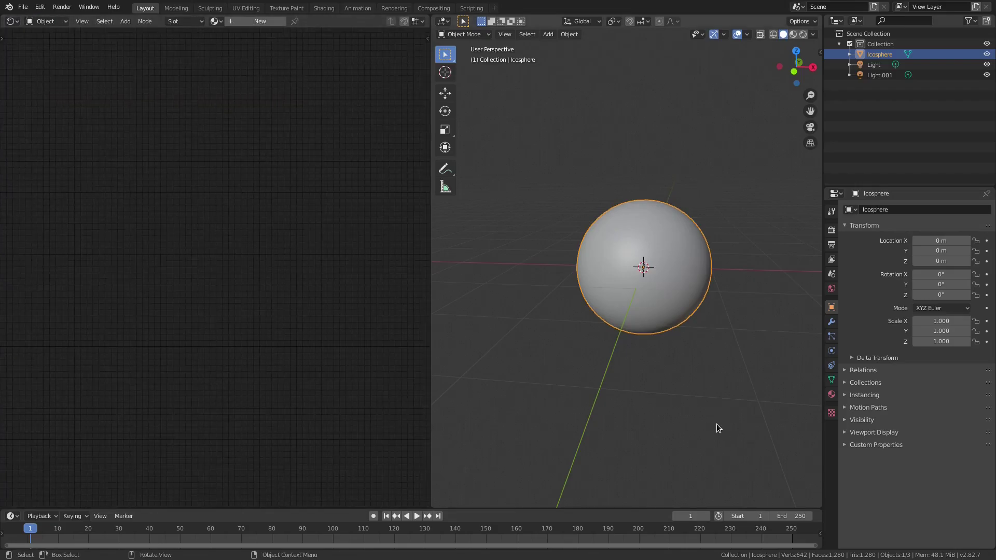
# Switch the 3D viewport showing the icosphere to Rendered shading
pyautogui.scroll(2, 619, 276)
pyautogui.moveTo(620, 276); pyautogui.dragTo(721, 270, button='middle')
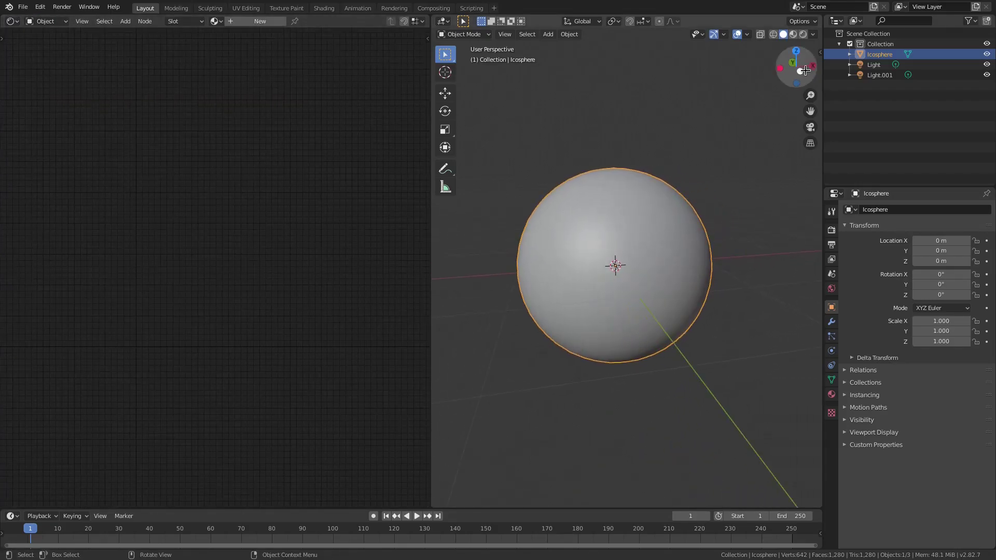
pyautogui.click(803, 34)
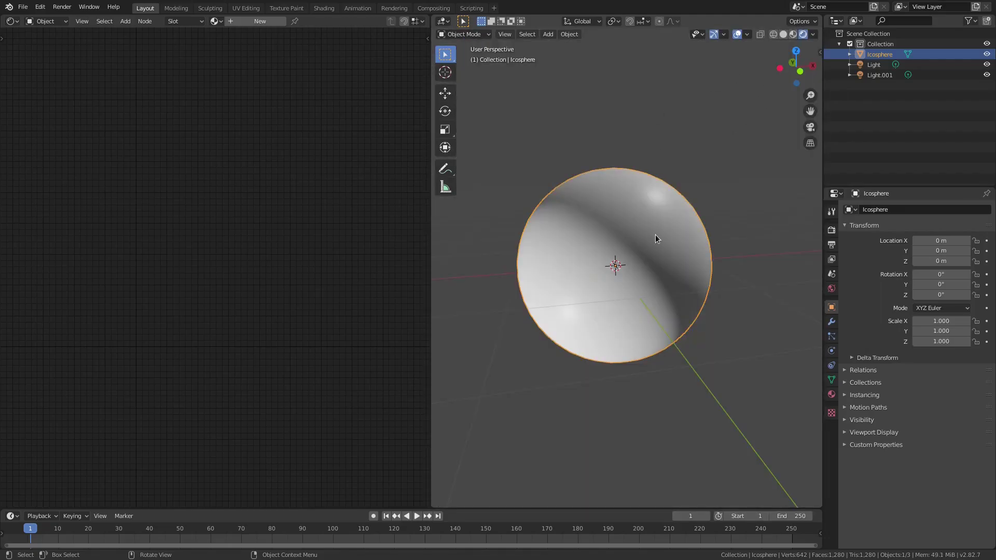
# Assign the existing material named Material to the icosphere
pyautogui.click(832, 394)
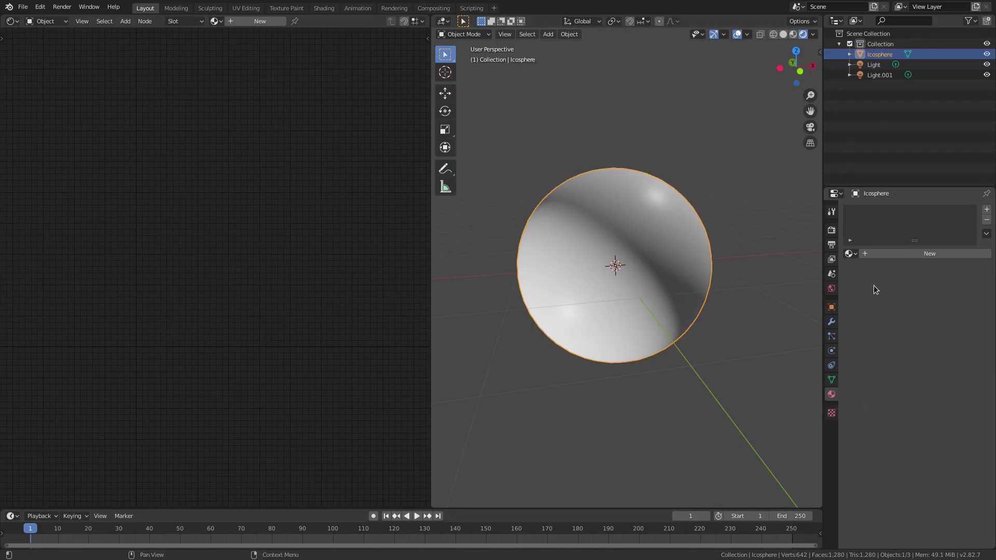
pyautogui.click(851, 254)
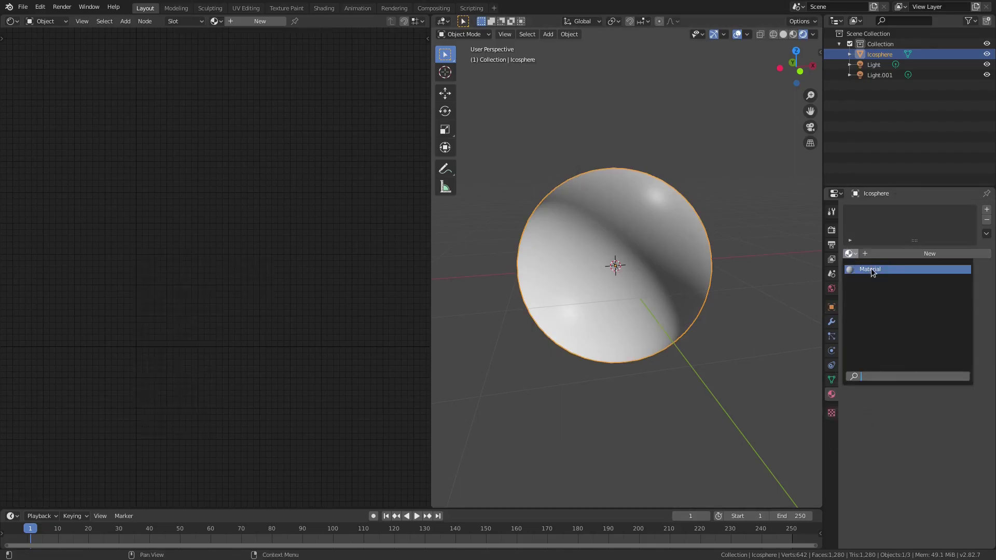
pyautogui.click(871, 270)
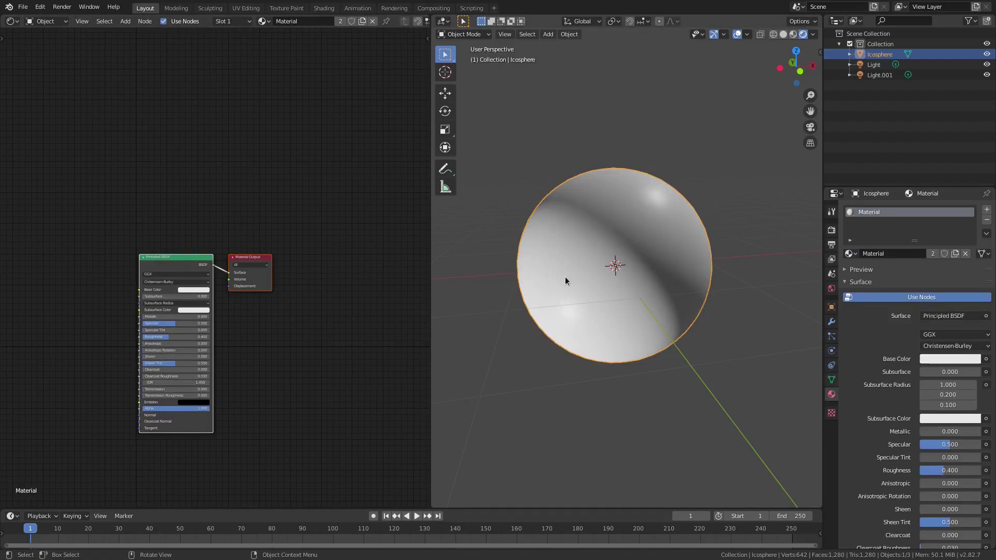
# Spread the Principled BSDF and Material Output nodes apart to make room between them
pyautogui.scroll(5, 259, 368)
pyautogui.moveTo(259, 368); pyautogui.dragTo(343, 302, button='middle')
pyautogui.moveTo(241, 198); pyautogui.dragTo(77, 196)
pyautogui.moveTo(368, 189); pyautogui.dragTo(396, 188)
pyautogui.moveTo(246, 294); pyautogui.dragTo(256, 294, button='middle')
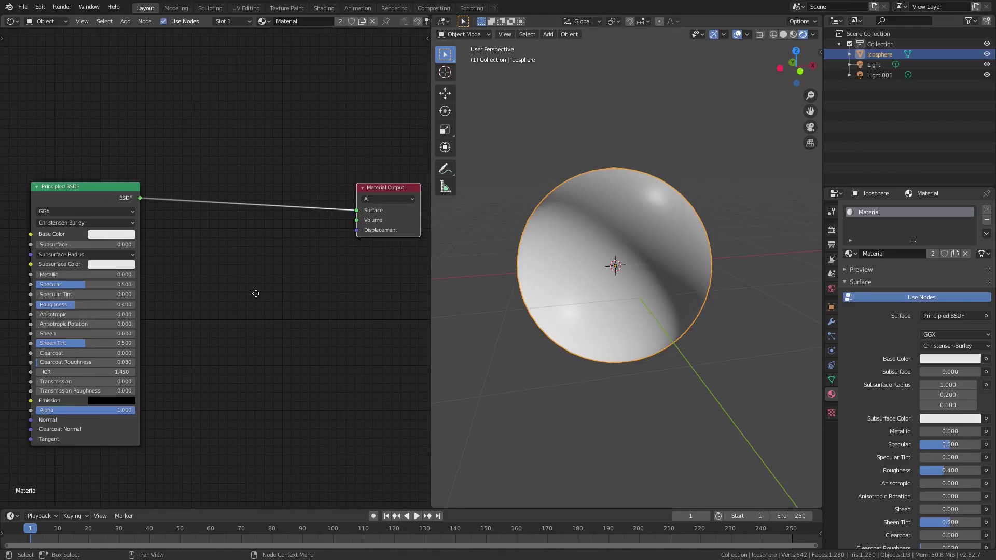
# Change the Principled BSDF's Base Color to a medium bluish grey
pyautogui.click(116, 235)
pyautogui.click(129, 134)
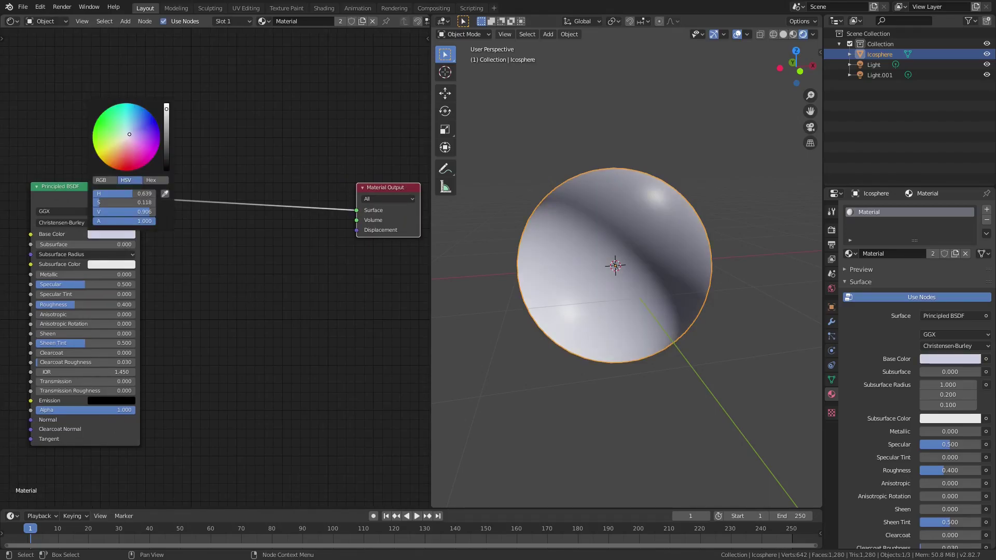
pyautogui.moveTo(129, 135); pyautogui.dragTo(128, 136)
pyautogui.moveTo(166, 136); pyautogui.dragTo(166, 132)
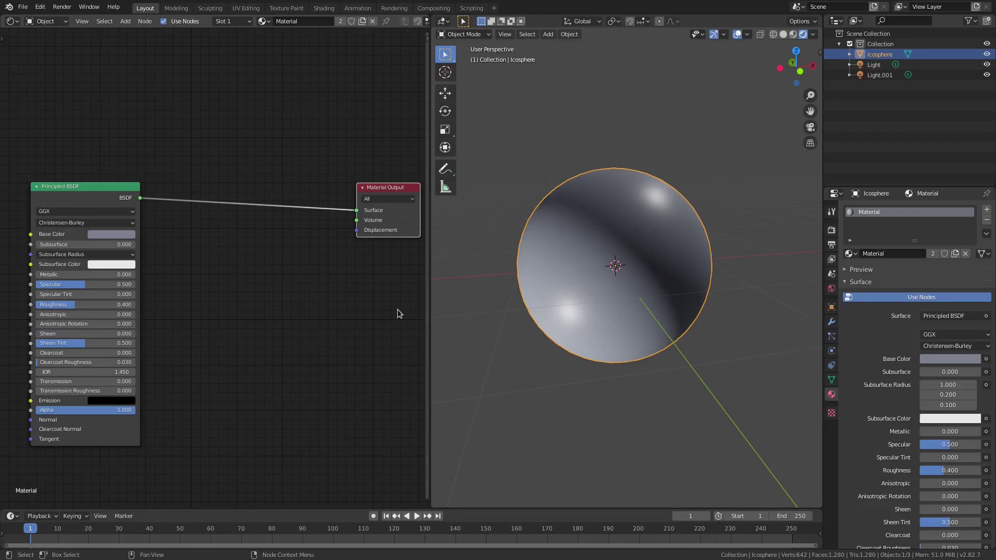
# Shift the Principled BSDF node outward, widen the Shader Editor slightly and turn off the 3D viewport's overlays
pyautogui.moveTo(120, 193); pyautogui.dragTo(109, 193)
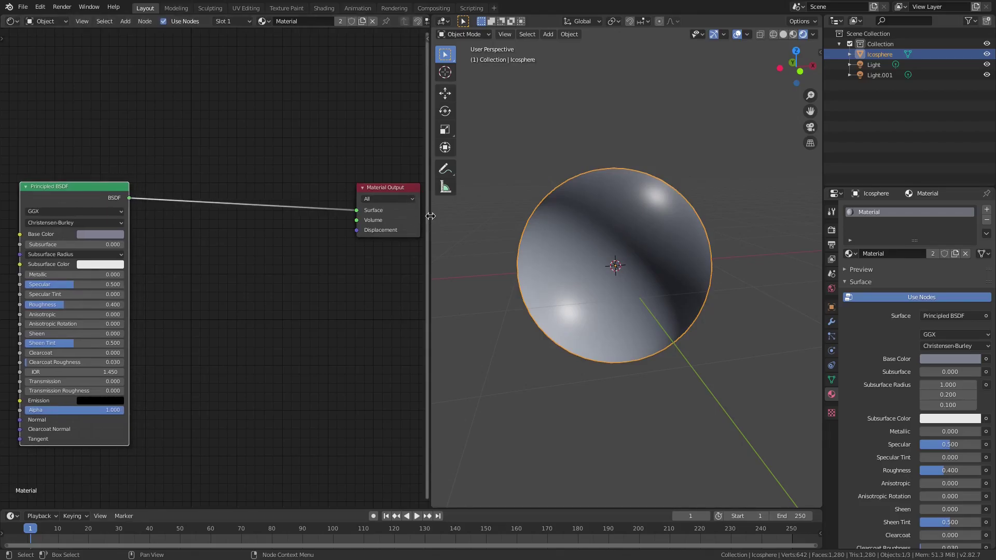
pyautogui.moveTo(431, 215); pyautogui.dragTo(440, 216)
pyautogui.click(543, 170)
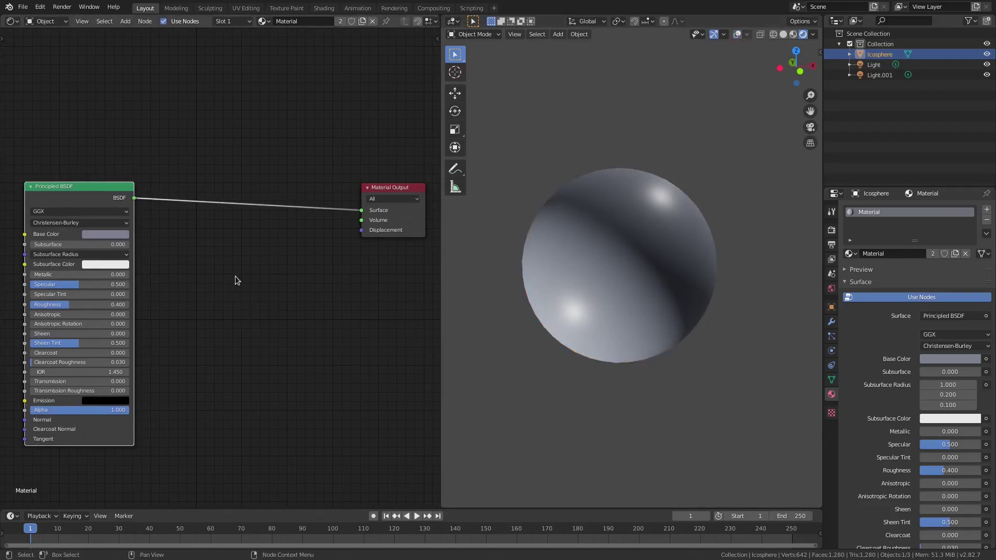
# Add a Noise Texture node beside the Material Output and connect its Color to the Displacement input
pyautogui.hotkey('shift', 'a')
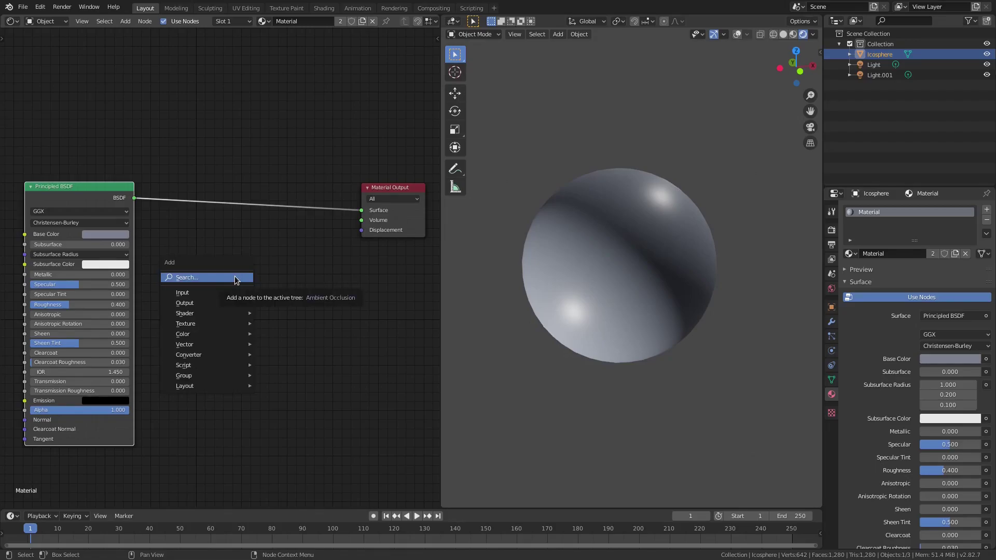
pyautogui.click(236, 279)
pyautogui.write('noise')
pyautogui.press('Return')
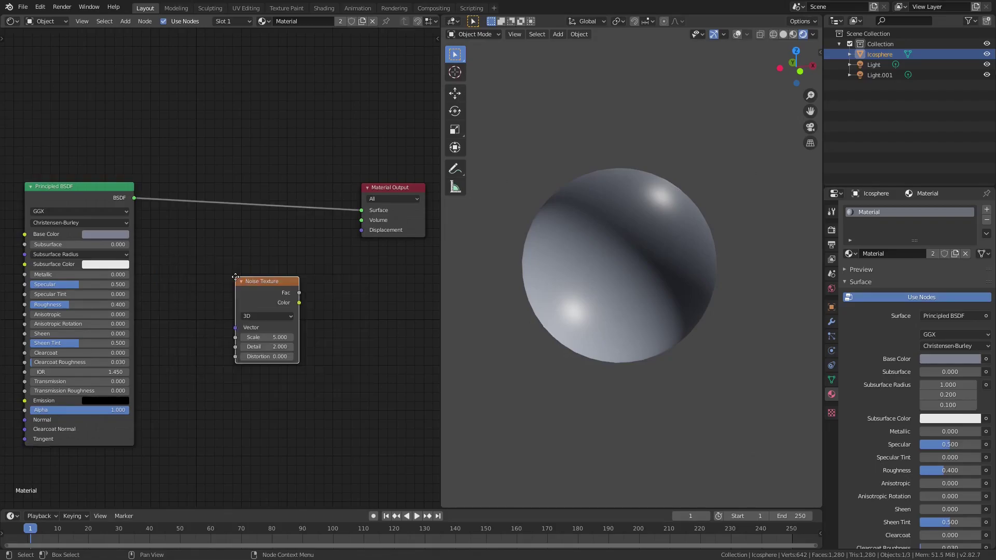
pyautogui.click(264, 219)
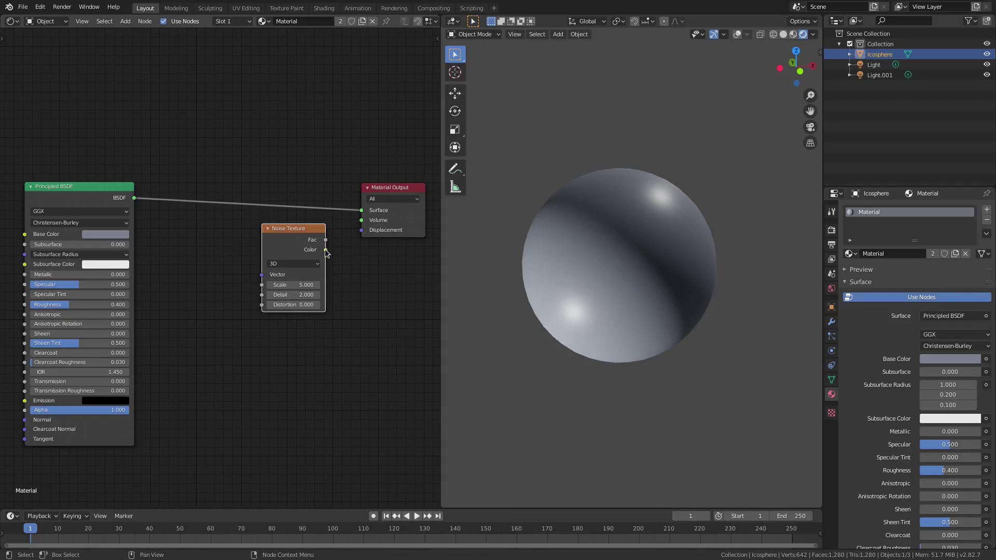
pyautogui.moveTo(325, 251); pyautogui.dragTo(357, 236)
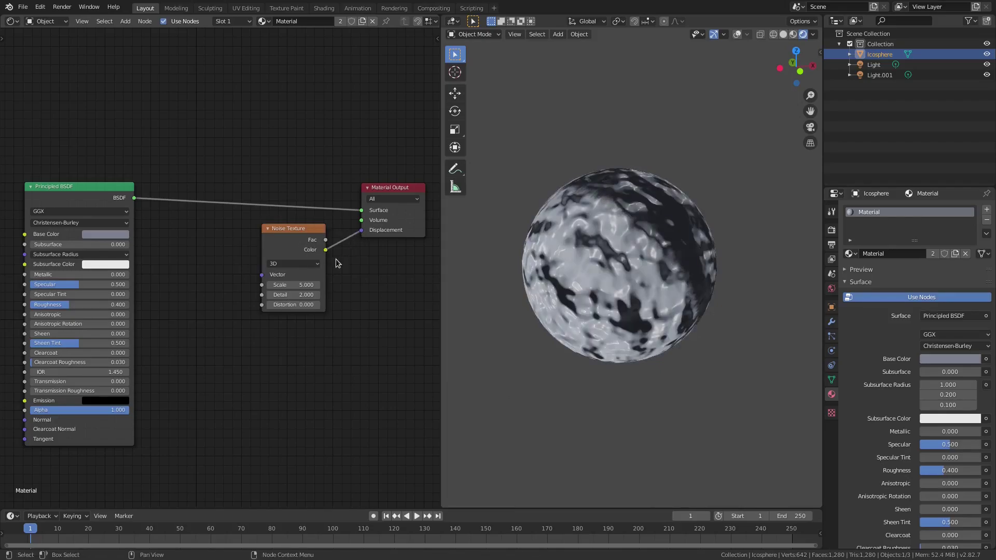
# Set the Noise Texture's Scale to 20 and Detail to 16
pyautogui.click(300, 285)
pyautogui.write('20')
pyautogui.press('Tab')
pyautogui.write('16')
pyautogui.press('Return')
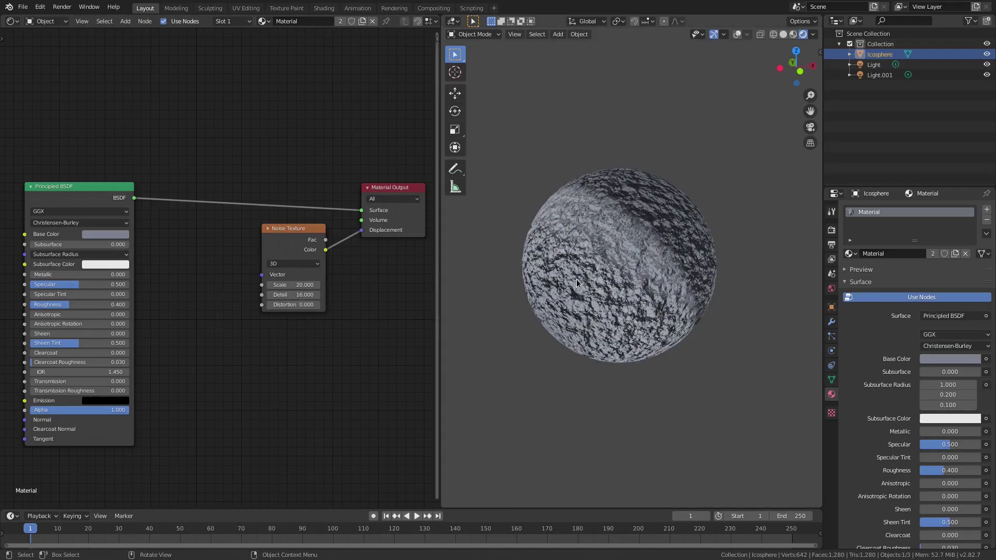
# Select Light.001 and move it to change how the sphere is lit
pyautogui.scroll(2, 577, 279)
pyautogui.scroll(4, 663, 276)
pyautogui.moveTo(676, 278)
pyautogui.mouseDown(button='middle')
pyautogui.moveTo(519, 276)
pyautogui.moveTo(805, 276)
pyautogui.moveTo(592, 275)
pyautogui.moveTo(623, 275)
pyautogui.mouseUp(button='middle')
pyautogui.scroll(-5, 629, 275)
pyautogui.click(877, 74)
pyautogui.press('g')
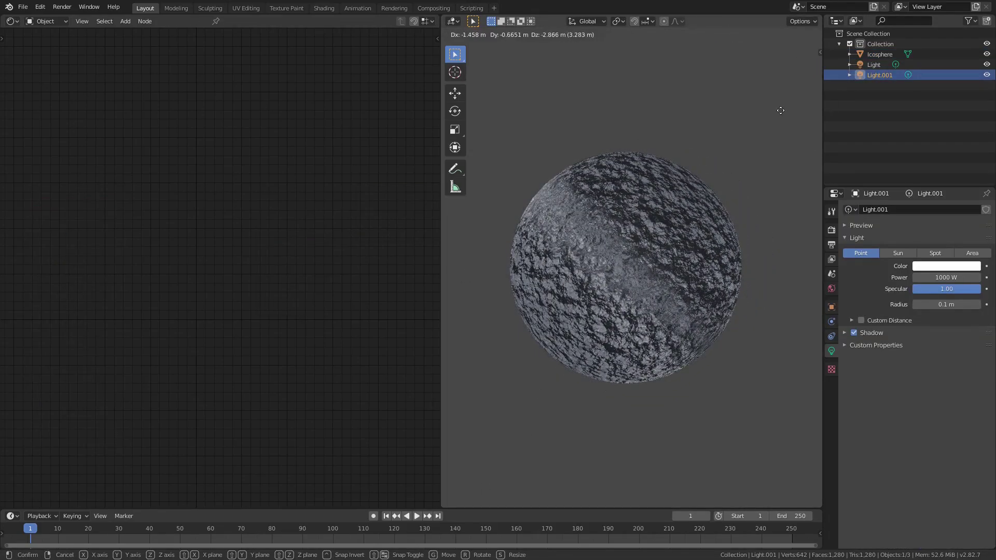
pyautogui.click(699, 289)
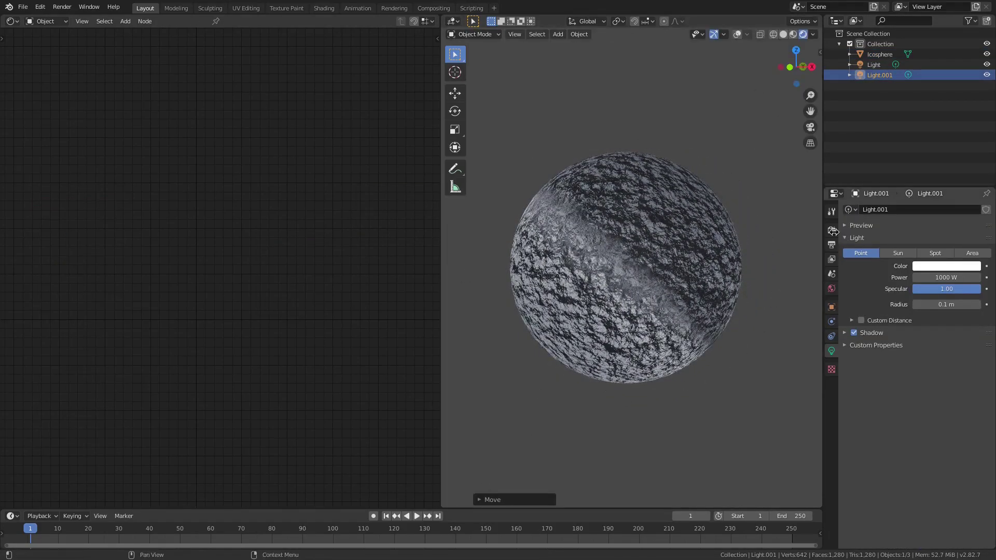
# Reposition Light.001 around the sphere from other viewing angles so it lights a different side
pyautogui.scroll(-4, 699, 284)
pyautogui.moveTo(699, 285); pyautogui.dragTo(714, 316, button='middle')
pyautogui.press('g')
pyautogui.click(483, 357)
pyautogui.moveTo(482, 358)
pyautogui.mouseDown(button='middle')
pyautogui.moveTo(526, 303)
pyautogui.moveTo(512, 315)
pyautogui.moveTo(641, 276)
pyautogui.mouseUp(button='middle')
pyautogui.press('g')
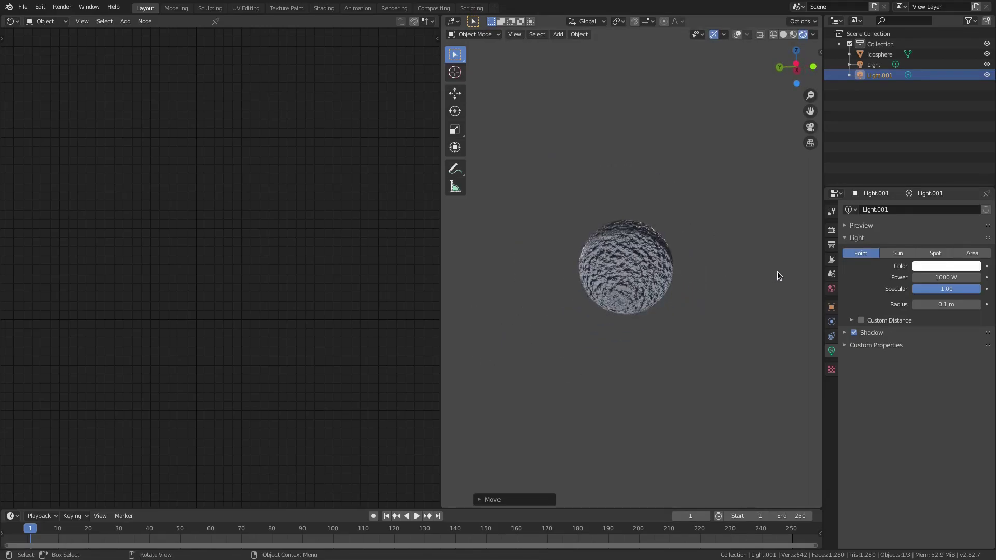
pyautogui.click(718, 293)
pyautogui.moveTo(719, 293)
pyautogui.mouseDown(button='middle')
pyautogui.moveTo(634, 306)
pyautogui.moveTo(721, 316)
pyautogui.moveTo(728, 306)
pyautogui.mouseUp(button='middle')
pyautogui.scroll(6, 658, 309)
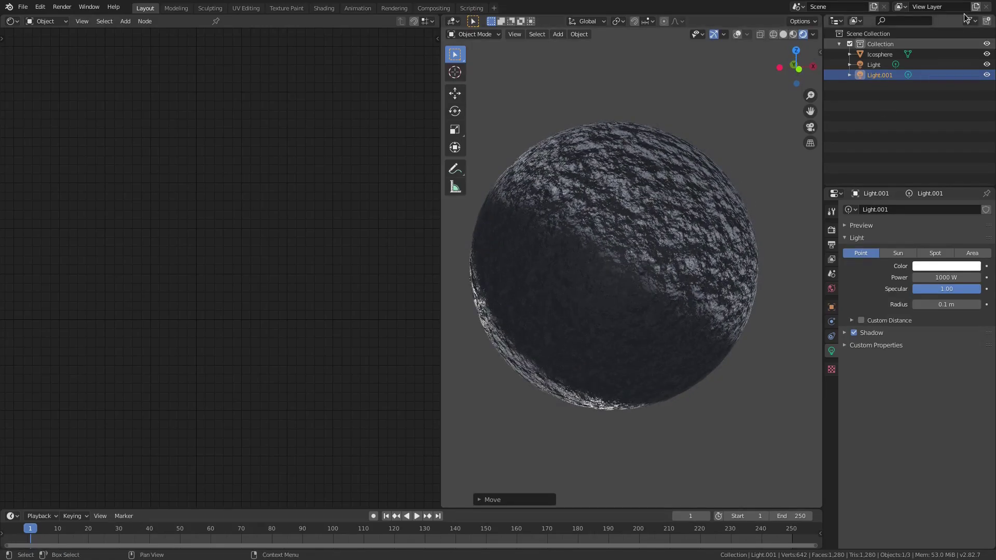
# Increase the radius of the light named Light and reselect the icosphere to show its material nodes
pyautogui.click(879, 66)
pyautogui.moveTo(946, 305); pyautogui.dragTo(991, 305)
pyautogui.click(474, 242)
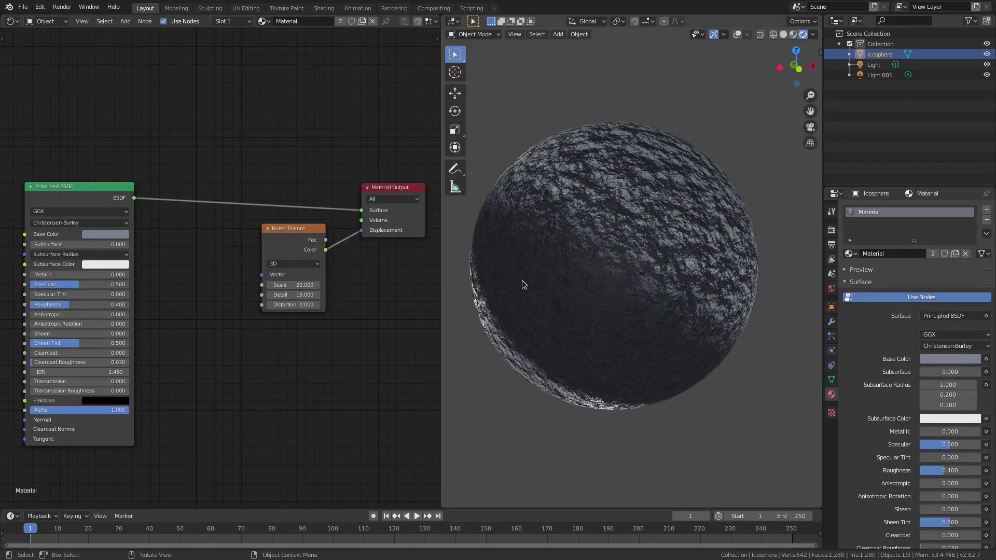
pyautogui.moveTo(674, 237)
pyautogui.mouseDown(button='middle')
pyautogui.moveTo(600, 245)
pyautogui.moveTo(753, 176)
pyautogui.mouseUp(button='middle')
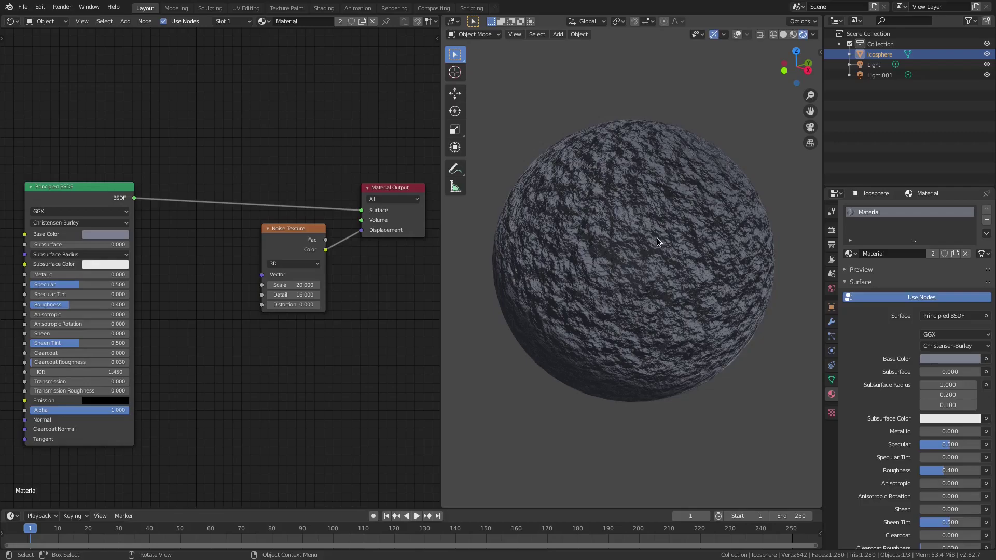
pyautogui.moveTo(648, 254)
pyautogui.mouseDown(button='middle')
pyautogui.moveTo(658, 281)
pyautogui.moveTo(679, 278)
pyautogui.mouseUp(button='middle')
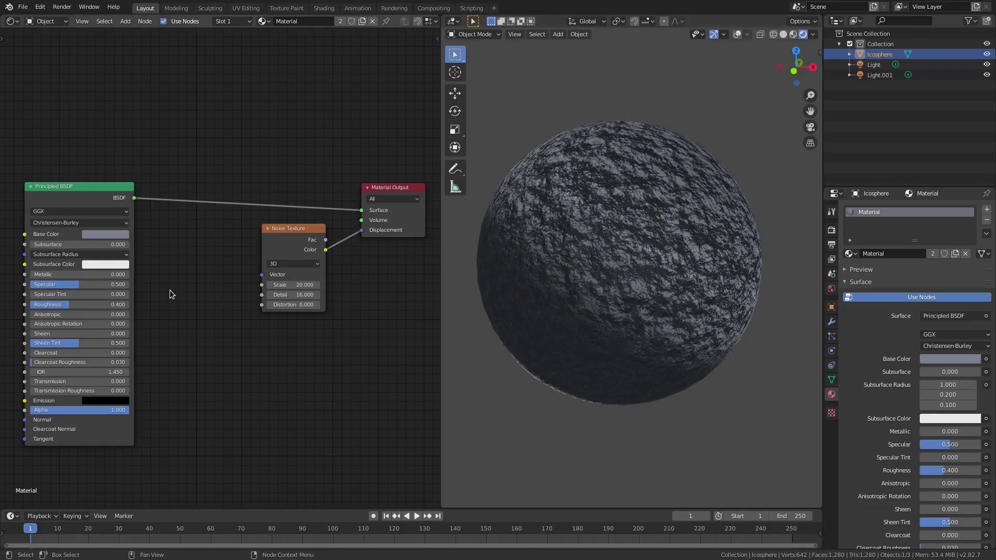
# Add a Voronoi Texture node before the Noise Texture and connect its Color to the Noise Texture's Scale
pyautogui.moveTo(59, 191); pyautogui.dragTo(55, 191)
pyautogui.hotkey('shift', 'a')
pyautogui.click(239, 326)
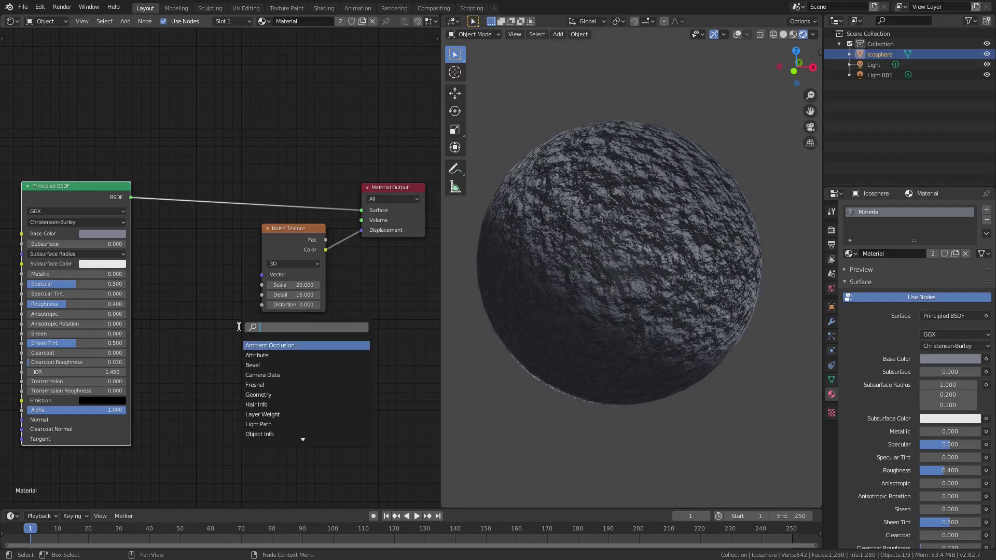
pyautogui.write('vor')
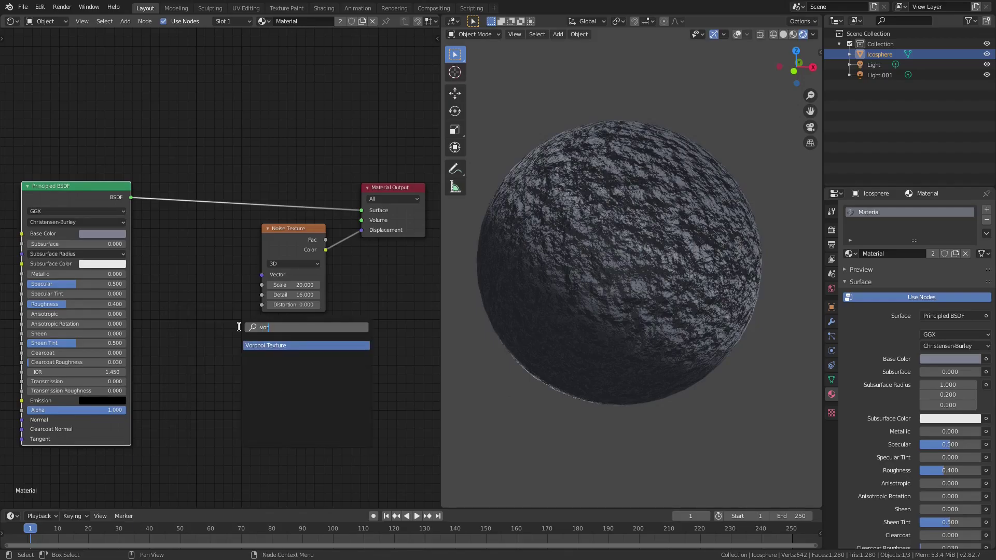
pyautogui.click(267, 345)
pyautogui.click(240, 259)
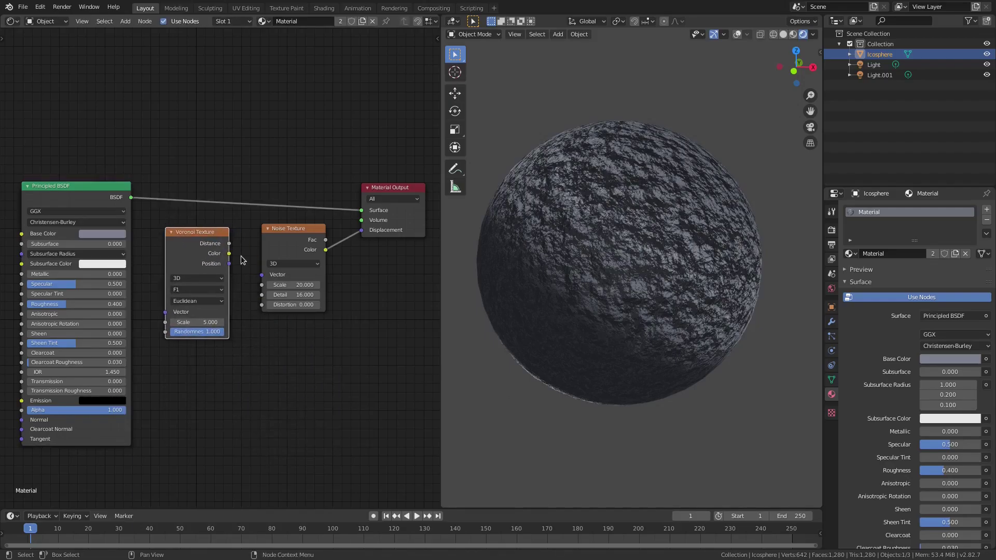
pyautogui.moveTo(229, 254); pyautogui.dragTo(257, 295)
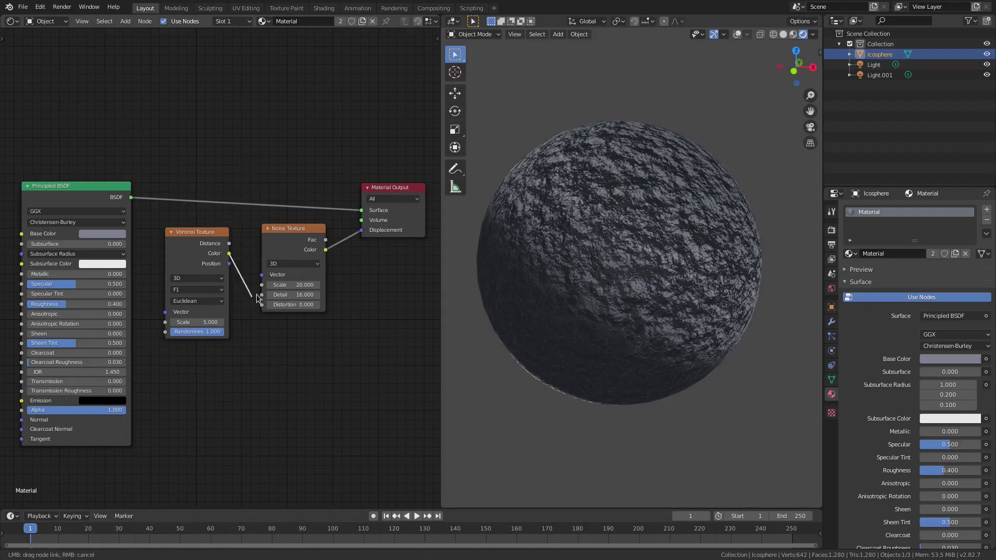
# Try Voronoi Texture Scale values of 7.6 and 10.3 while checking the cell pattern on the sphere
pyautogui.moveTo(323, 330); pyautogui.dragTo(326, 332)
pyautogui.moveTo(605, 317); pyautogui.dragTo(704, 192, button='middle')
pyautogui.moveTo(667, 229); pyautogui.dragTo(660, 256, button='middle')
pyautogui.scroll(5, 650, 257)
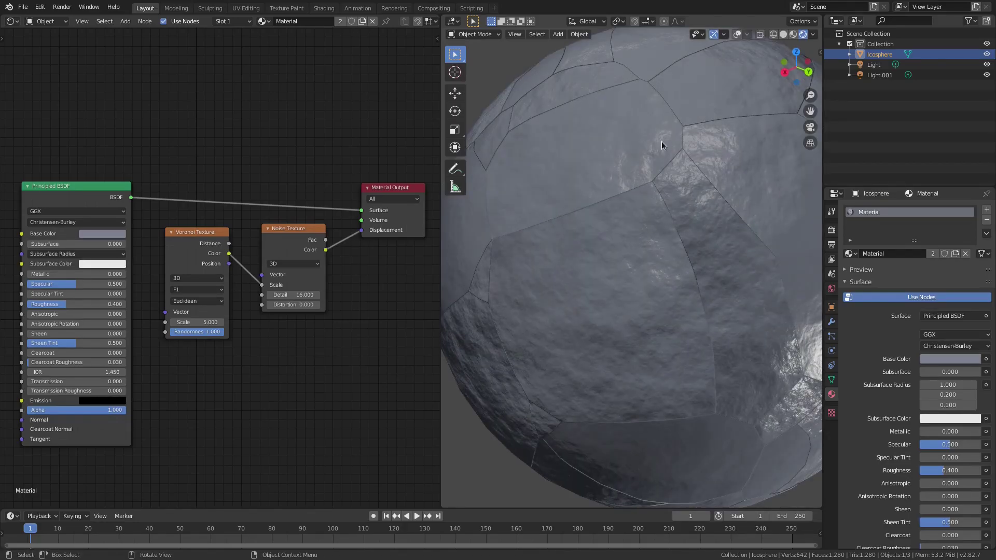
pyautogui.moveTo(196, 322)
pyautogui.mouseDown()
pyautogui.moveTo(210, 322)
pyautogui.moveTo(196, 321)
pyautogui.mouseUp()
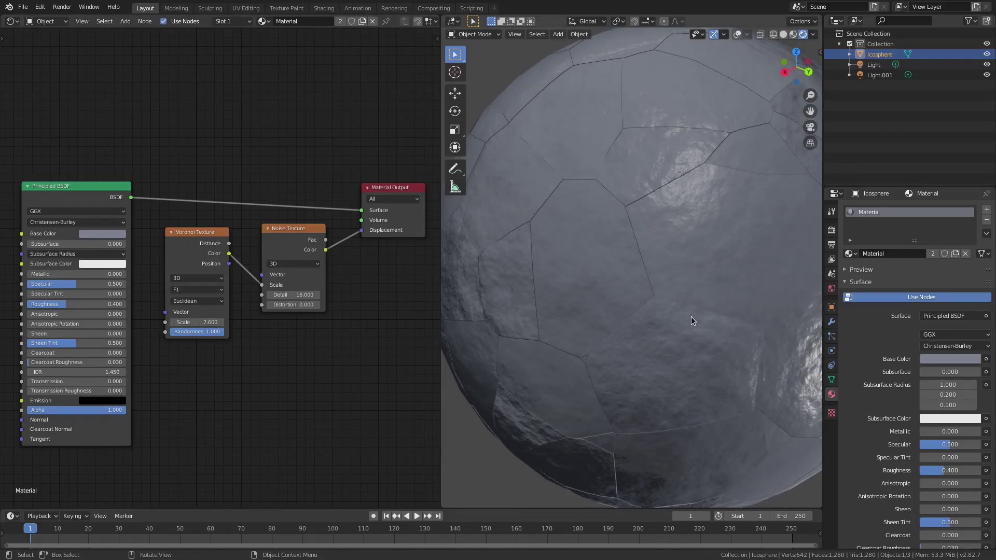
pyautogui.moveTo(189, 322); pyautogui.dragTo(208, 322)
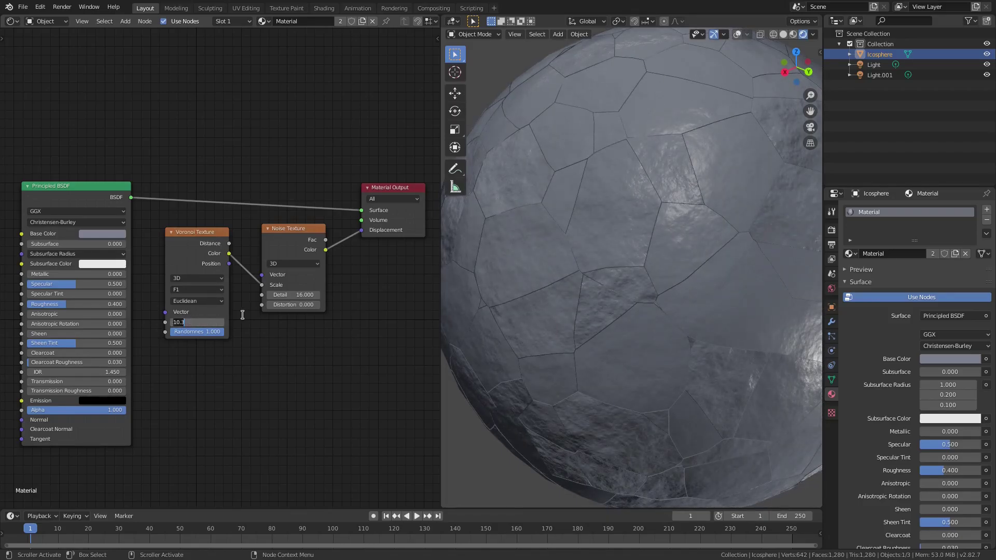
# Set the Voronoi Texture's Scale to 0 and inspect the sphere's surface from several angles
pyautogui.write('0')
pyautogui.press('Return')
pyautogui.scroll(-3, 645, 299)
pyautogui.moveTo(676, 304); pyautogui.dragTo(600, 288, button='middle')
pyautogui.scroll(3, 714, 380)
pyautogui.moveTo(709, 381); pyautogui.dragTo(771, 394, button='middle')
pyautogui.scroll(-3, 674, 381)
pyautogui.moveTo(260, 405); pyautogui.dragTo(290, 400, button='middle')
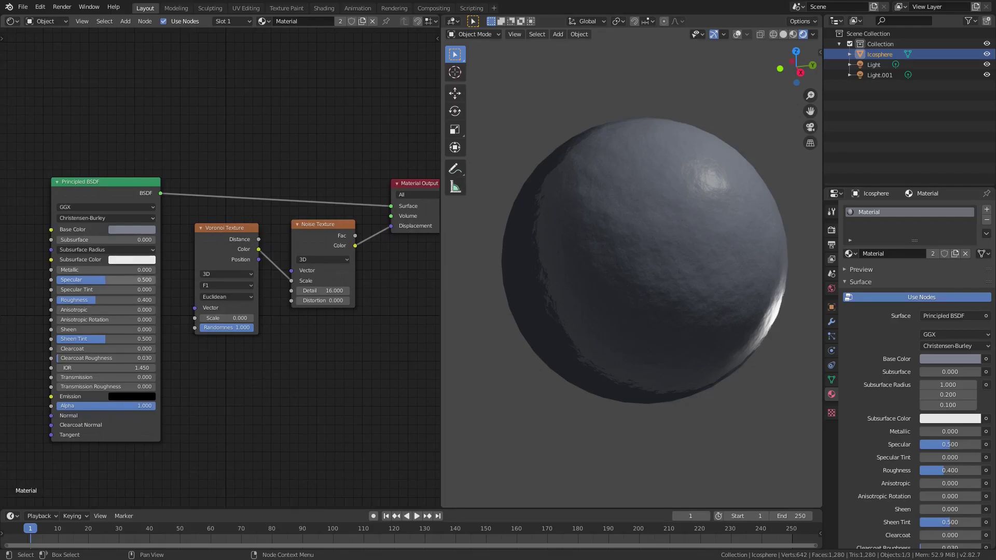
# Try Specular values of 1 and 0 on the Principled BSDF while checking the sphere's highlights from different angles
pyautogui.moveTo(102, 279); pyautogui.dragTo(150, 280)
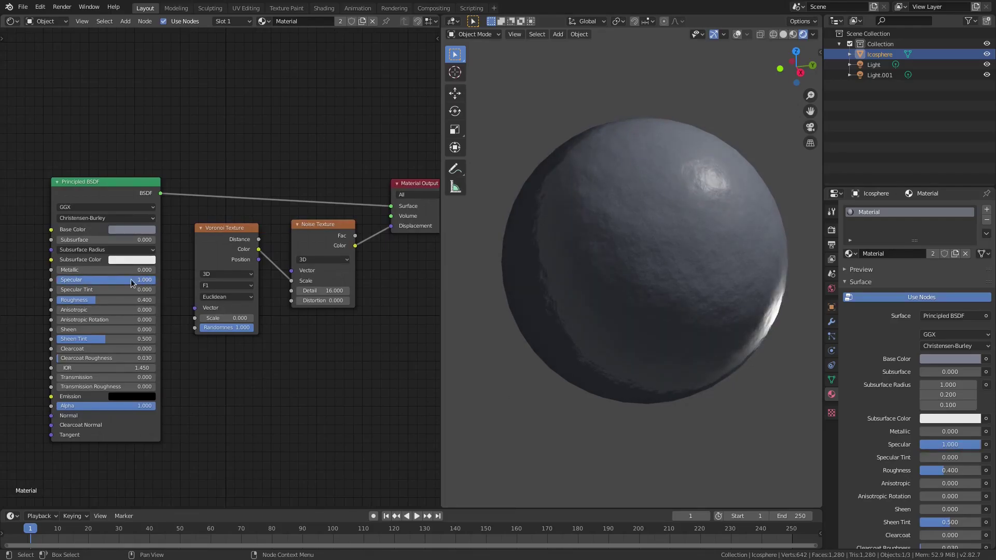
pyautogui.hotkey('ctrl', 'z')
pyautogui.moveTo(644, 288); pyautogui.dragTo(615, 330, button='middle')
pyautogui.scroll(5, 648, 333)
pyautogui.scroll(-4, 693, 334)
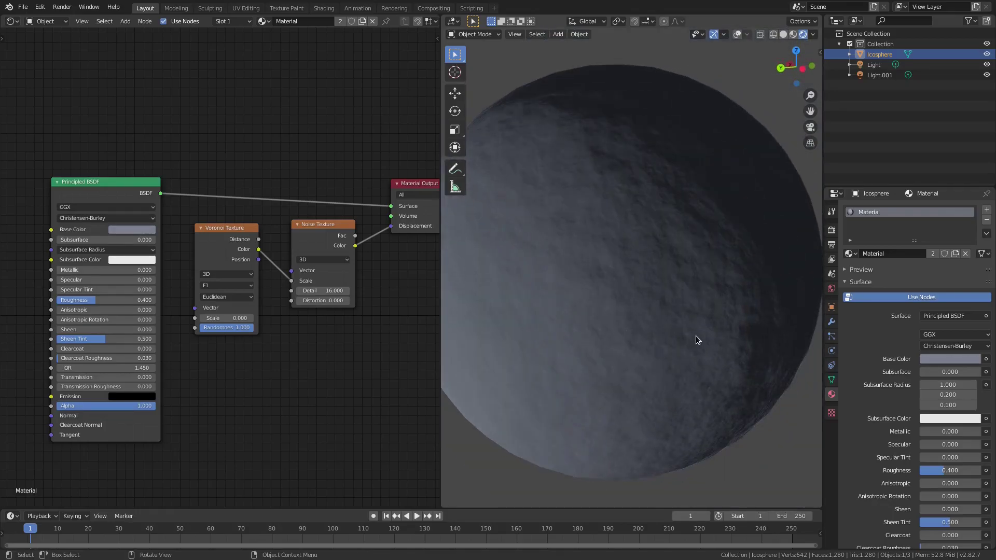
pyautogui.moveTo(696, 335); pyautogui.dragTo(536, 307, button='middle')
# Set both Specular and Specular Tint of the Principled BSDF to 1 and check the shine around the sphere
pyautogui.moveTo(104, 280); pyautogui.dragTo(140, 280)
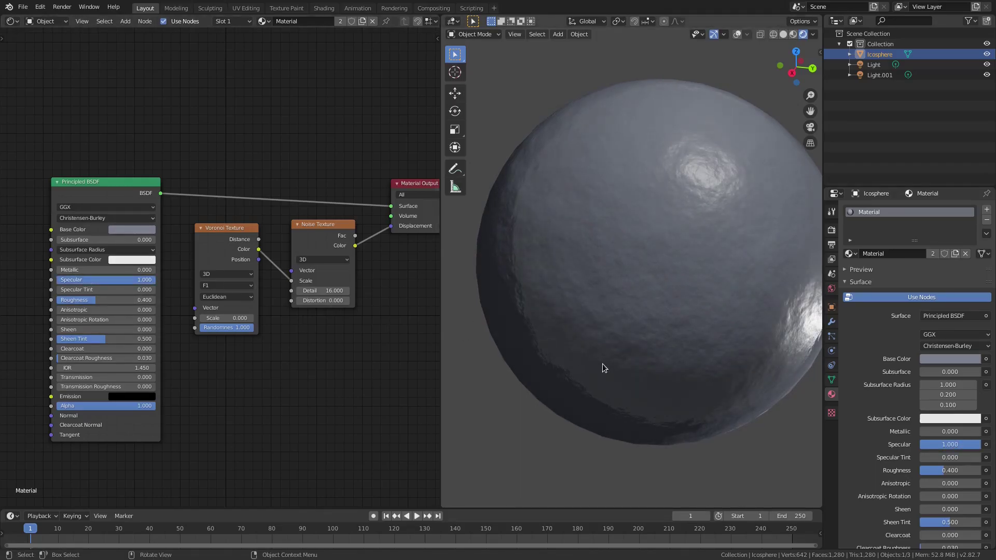
pyautogui.moveTo(603, 363); pyautogui.dragTo(506, 332, button='middle')
pyautogui.moveTo(86, 289); pyautogui.dragTo(137, 290)
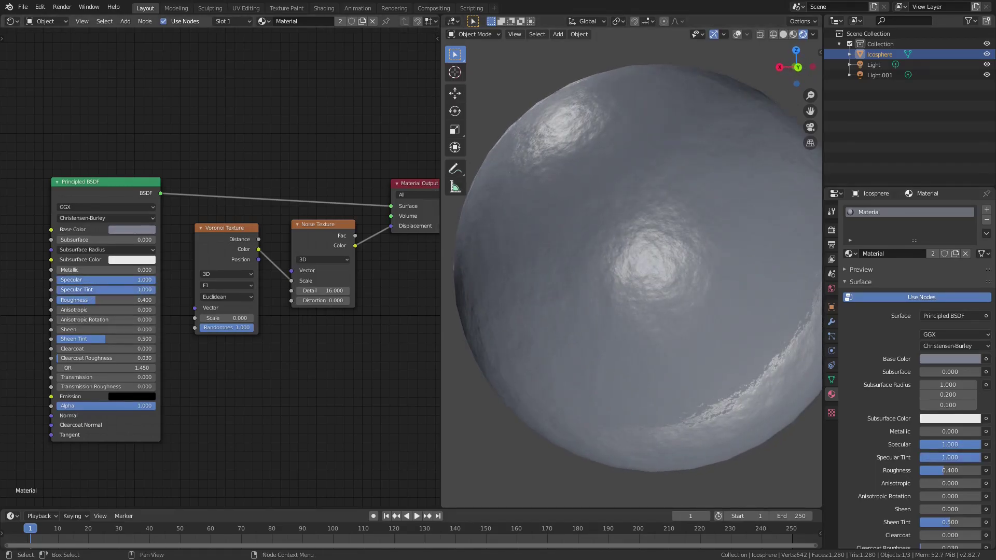
pyautogui.moveTo(597, 322); pyautogui.dragTo(622, 358, button='middle')
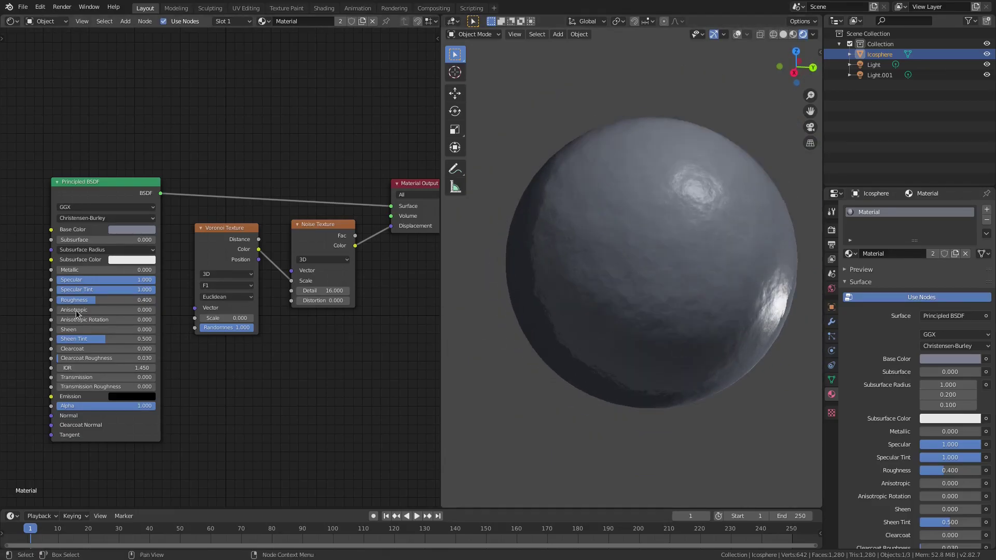
# Set the Principled BSDF's Specular to 0.686 and its Roughness to 0.536, checking the sphere's surface up close
pyautogui.moveTo(139, 281); pyautogui.dragTo(114, 300)
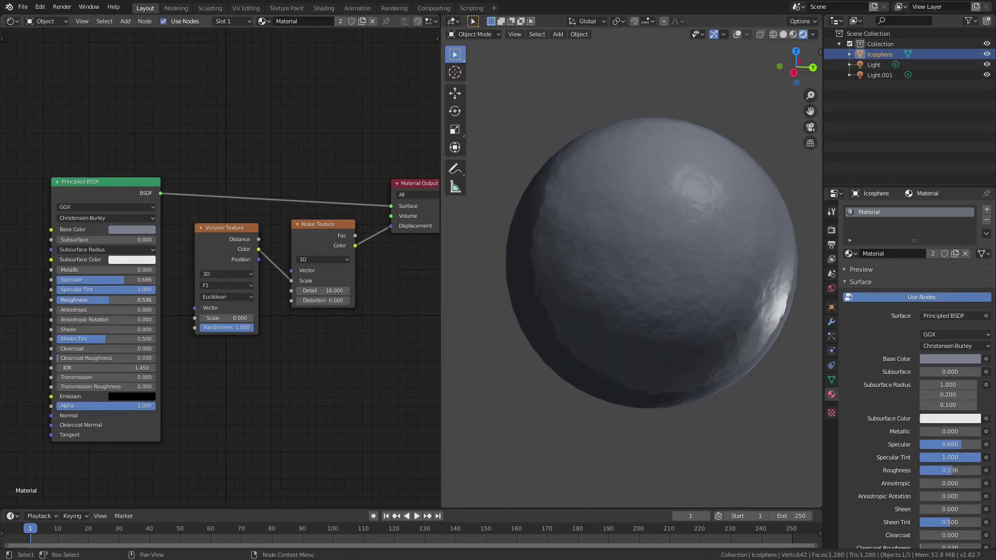
pyautogui.moveTo(663, 296)
pyautogui.mouseDown(button='middle')
pyautogui.moveTo(630, 319)
pyautogui.moveTo(596, 317)
pyautogui.mouseUp(button='middle')
pyautogui.scroll(1, 595, 316)
# Try a Roughness of 0.582 on the Principled BSDF, settle on 0.510, and inspect the sphere's highlights
pyautogui.moveTo(122, 300); pyautogui.dragTo(127, 300)
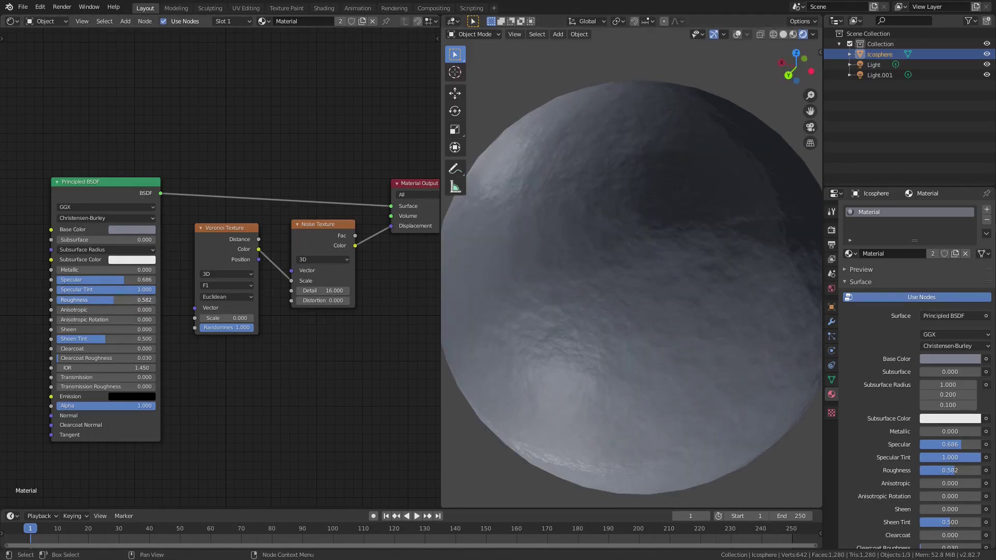
pyautogui.click(108, 300)
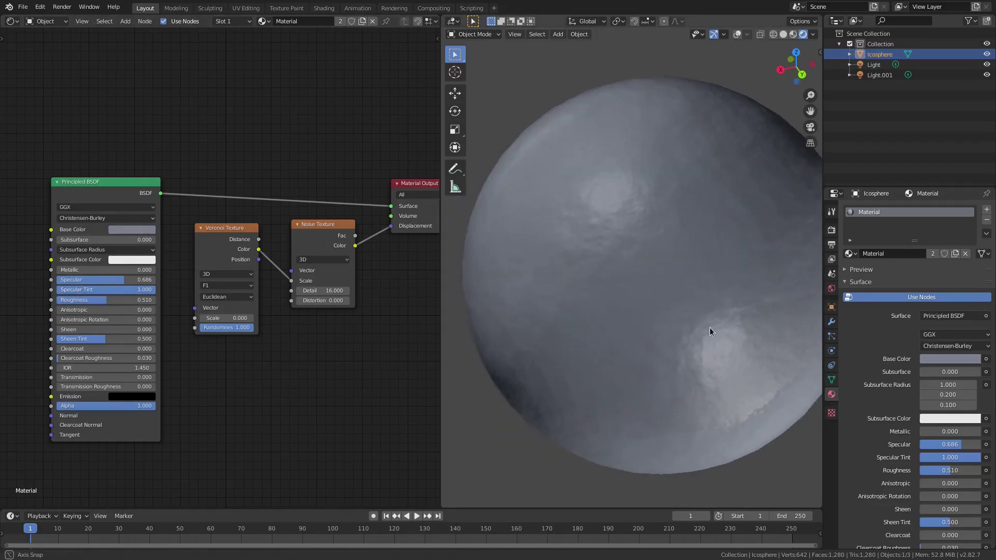
pyautogui.scroll(1, 642, 330)
pyautogui.scroll(-2, 660, 329)
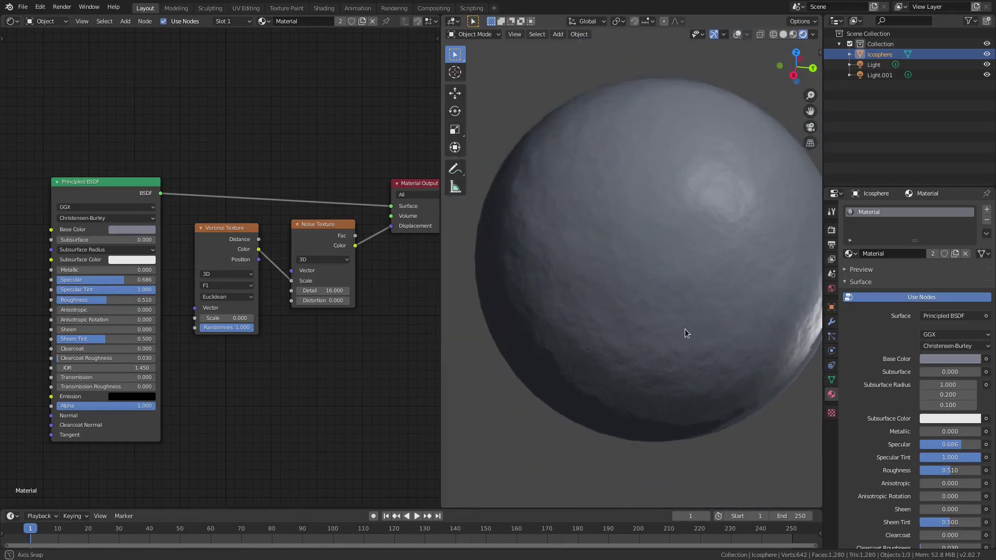